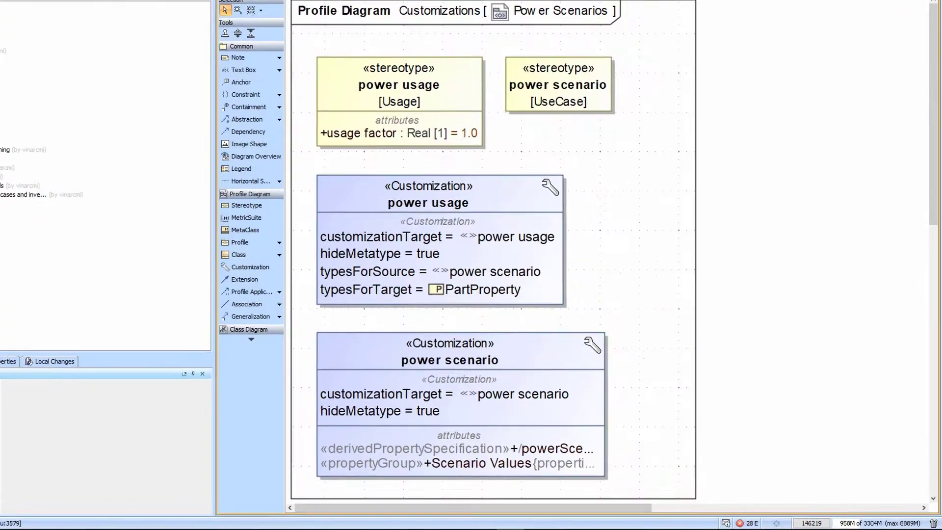
Check the Capture IR Mapper / data Recorder1 matrix cell, then return to the Power Scenarios profile diagram.
left_click(361, 43)
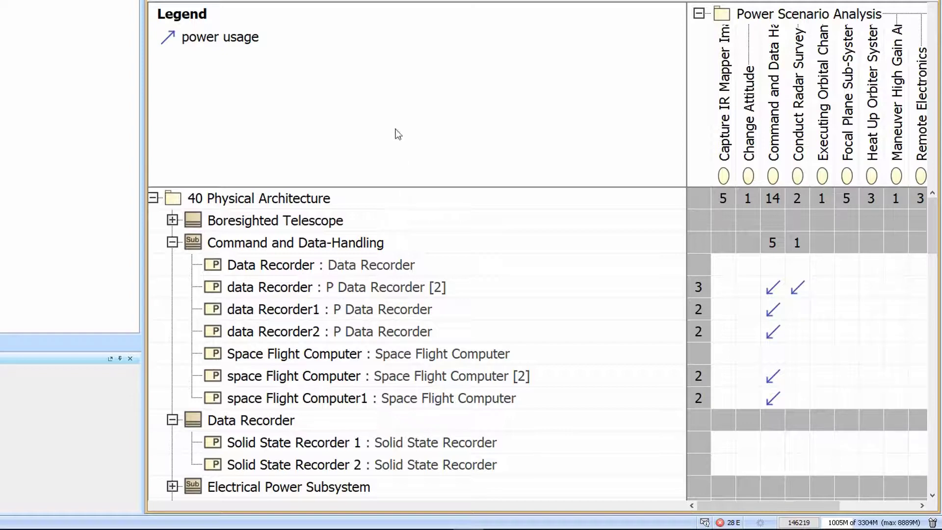
left_click(723, 128)
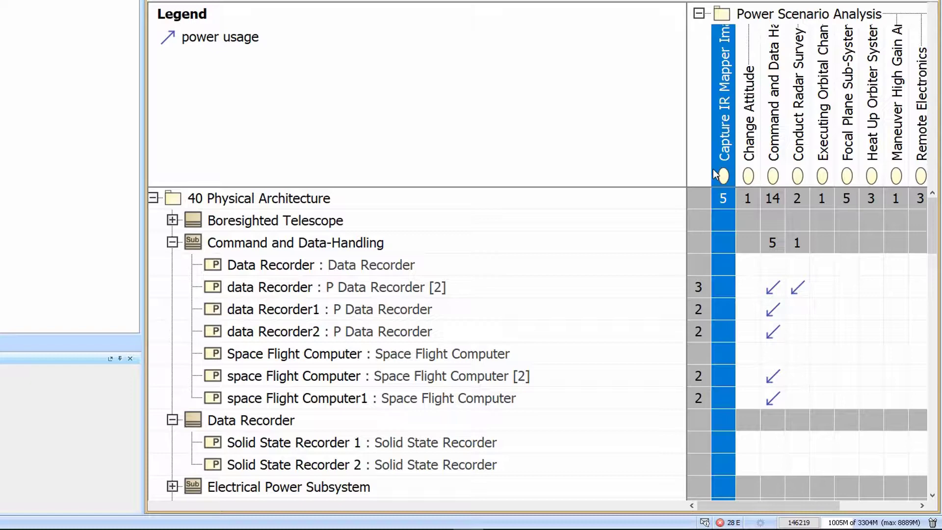
left_click(353, 313)
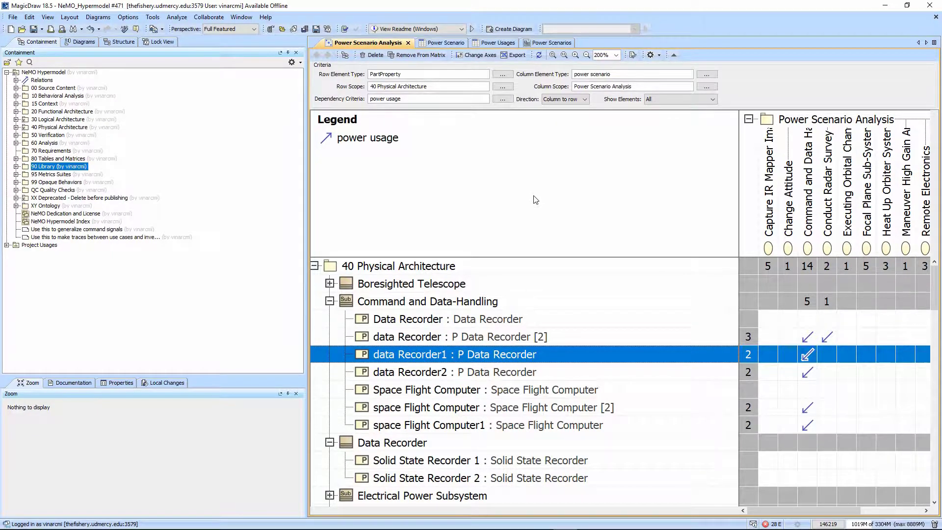
left_click(538, 44)
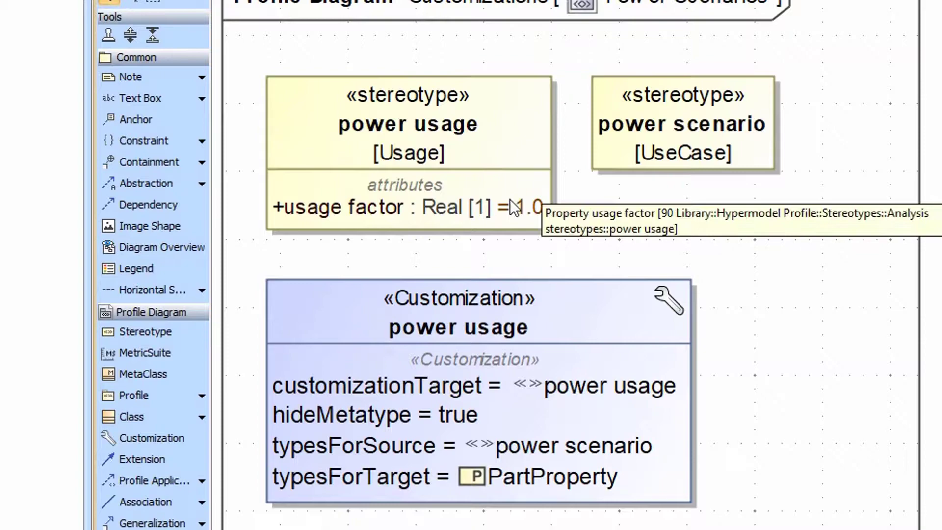
Review the power usage stereotype's usage factor tag definition and its Multiplicity, then close the specification.
double_click(519, 123)
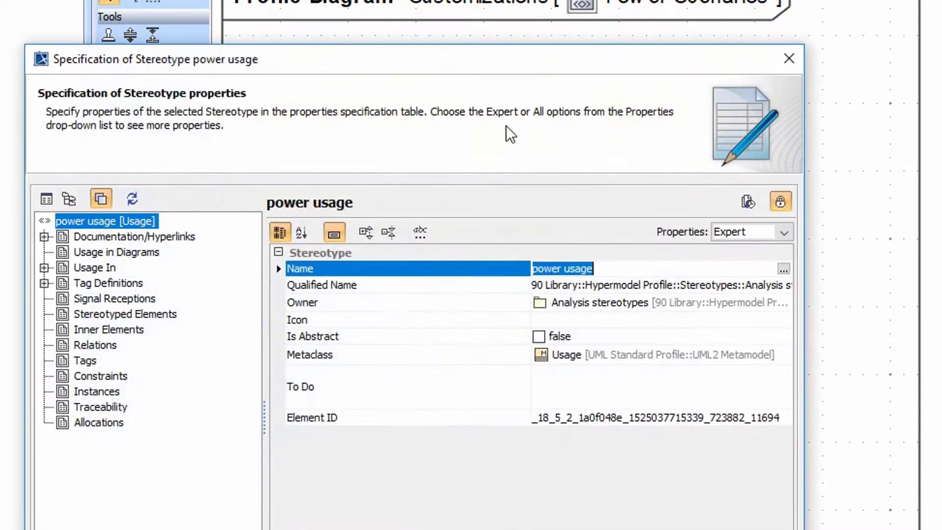
left_click(123, 283)
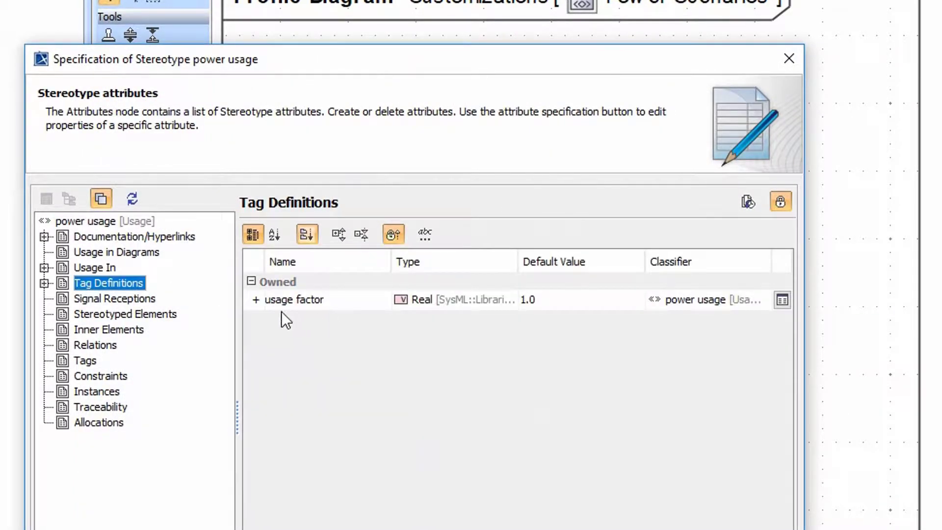
left_click(263, 299)
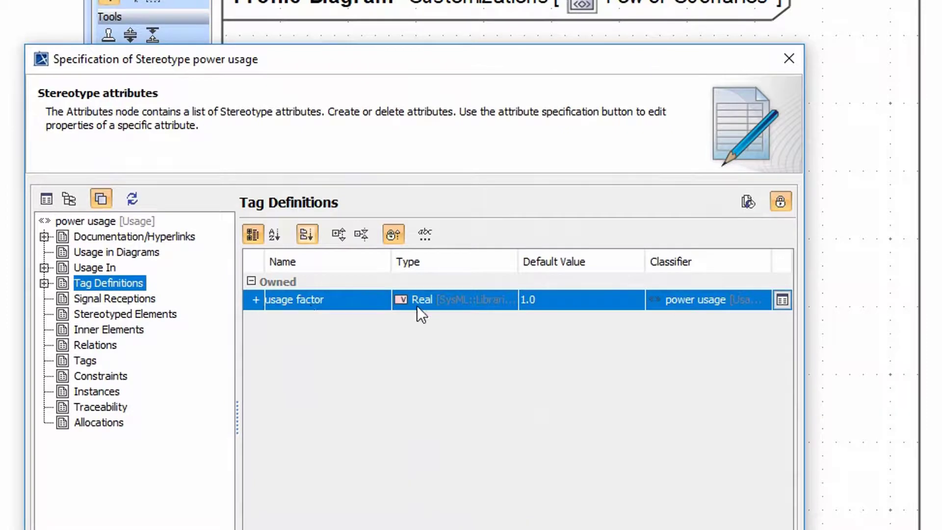
left_click(781, 300)
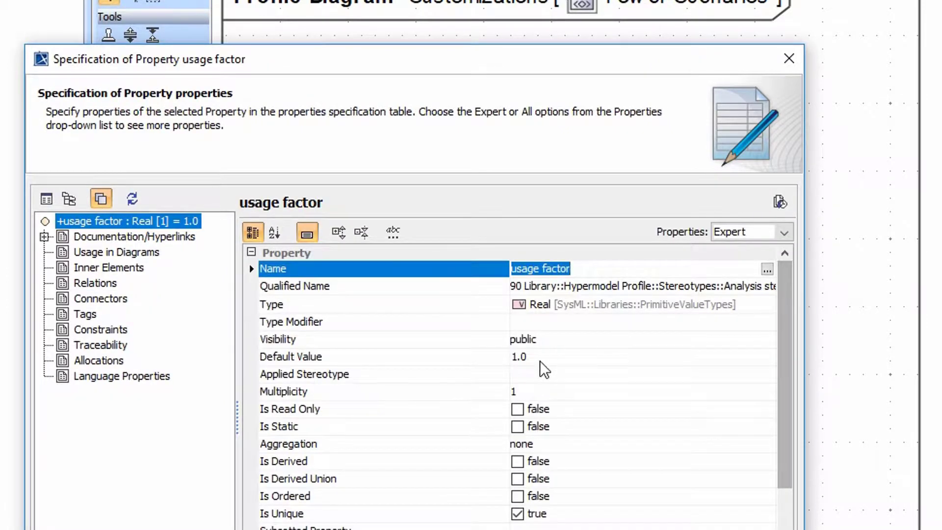
left_click(372, 392)
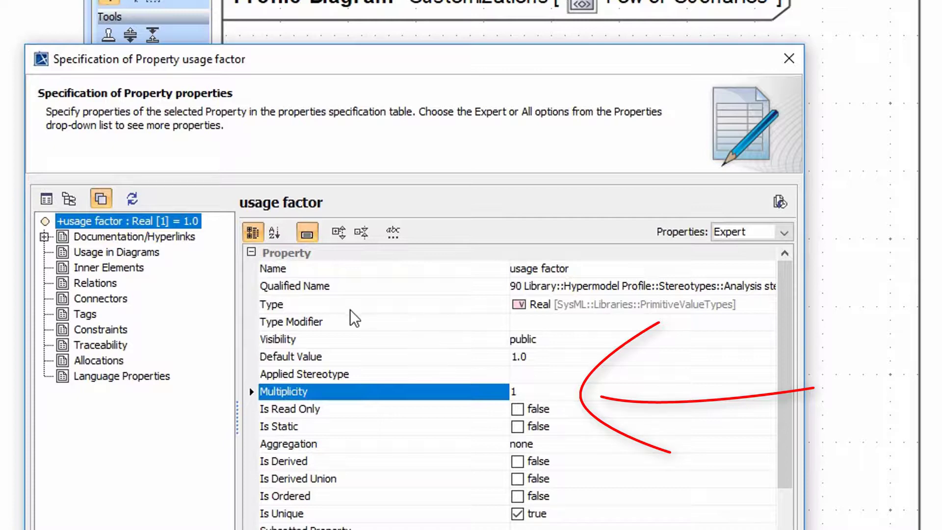
key("alt+Left")
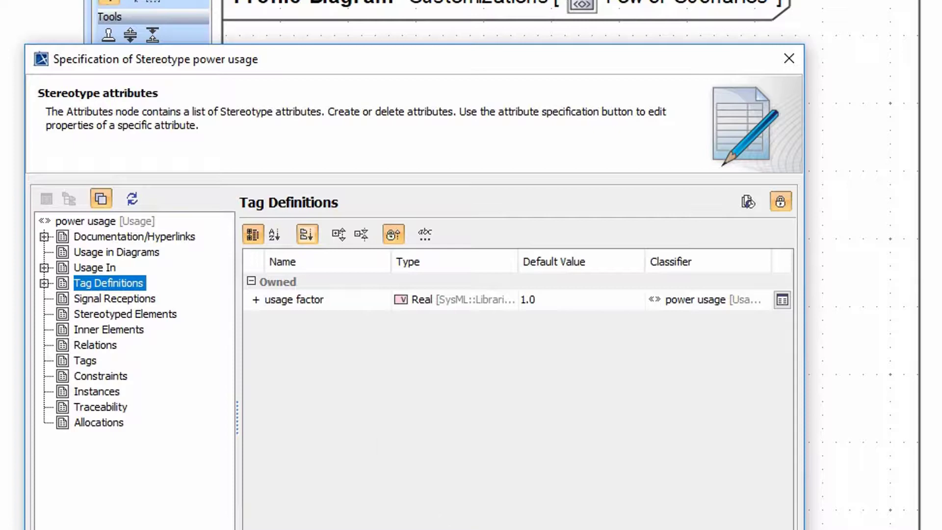
key("Escape")
left_click(624, 240)
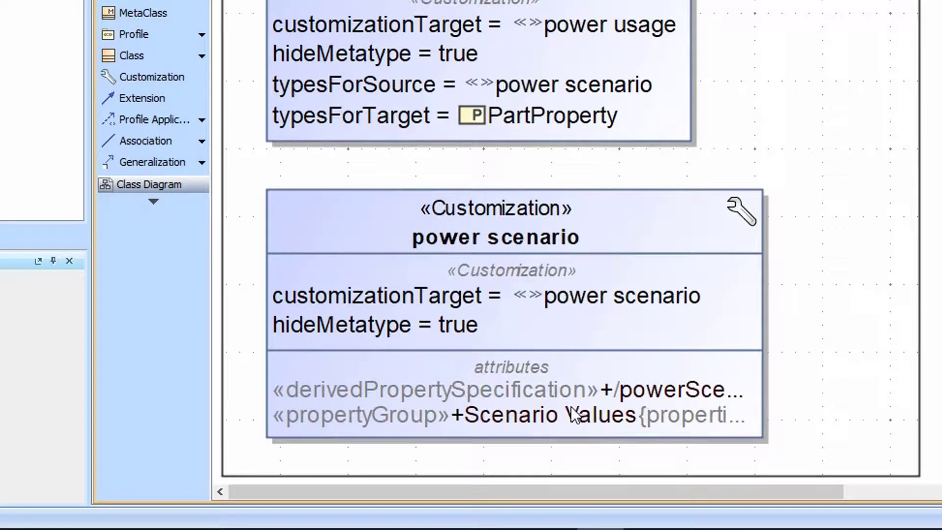
Open the power scenario customization's powerScenarioUsage attribute and launch its derived Expression editor.
double_click(634, 213)
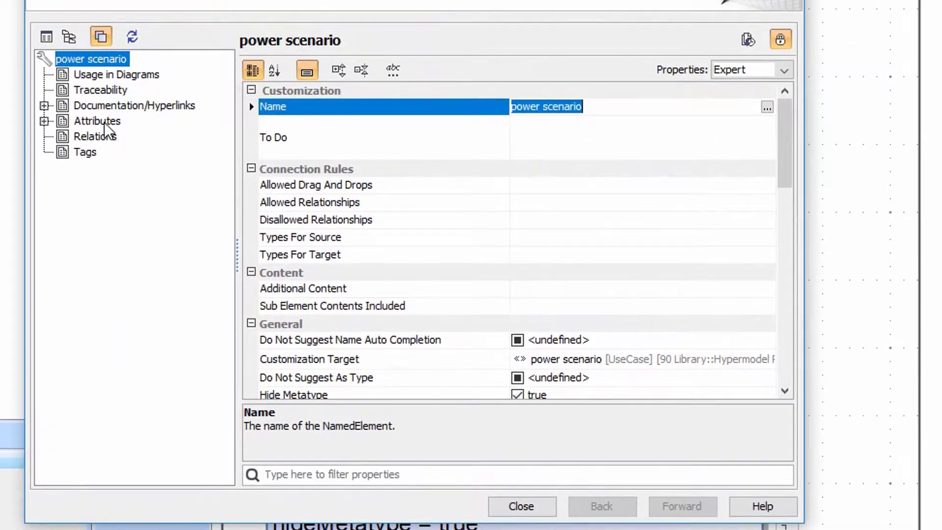
left_click(101, 35)
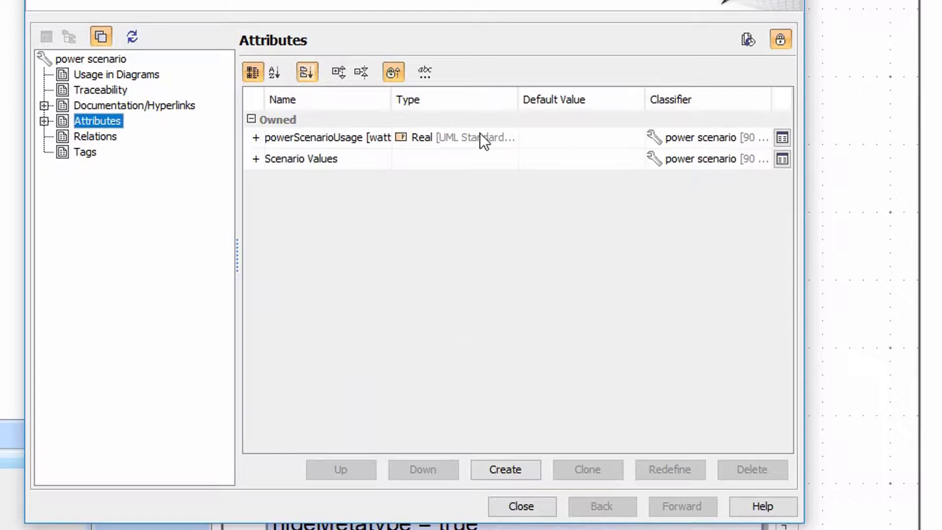
left_click(782, 138)
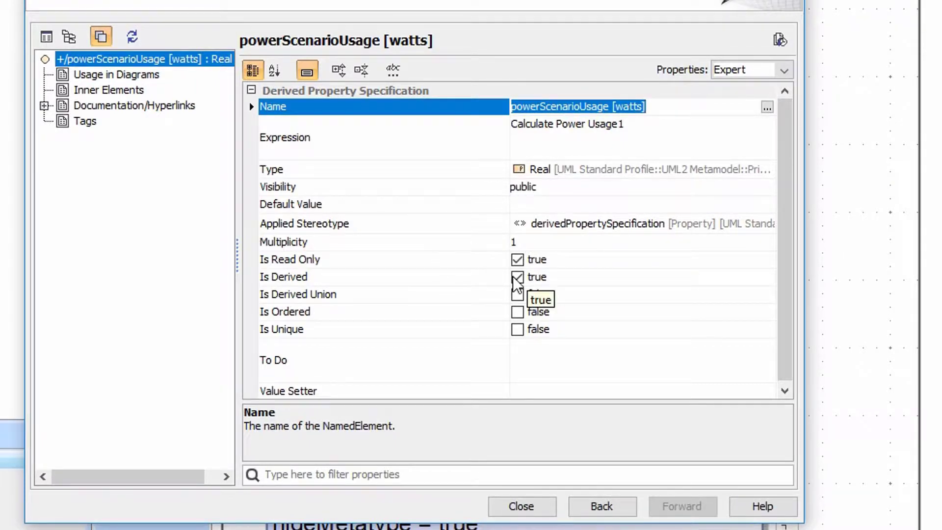
left_click(551, 142)
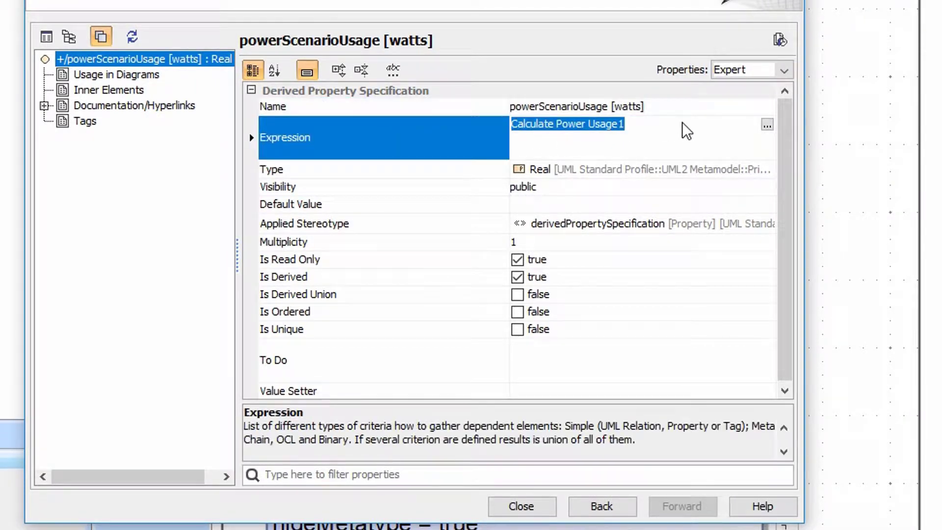
left_click(766, 124)
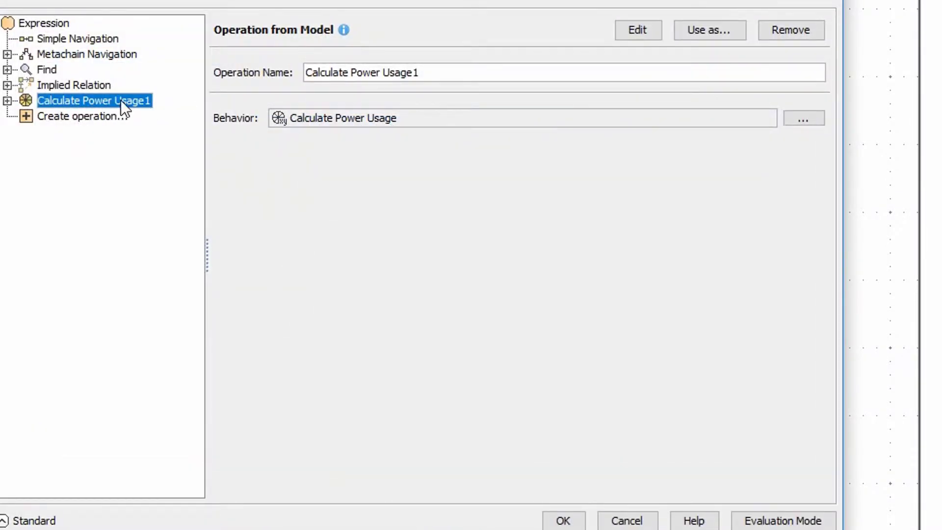
Inspect Calculate Power Usage1's Usages parameter, supplied by a Metachain Navigation operation.
left_click(7, 100)
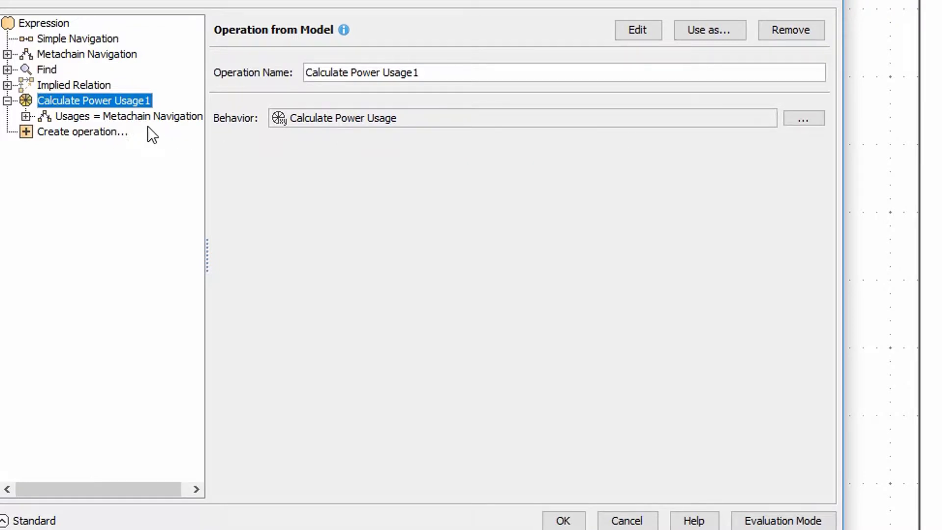
left_click(131, 119)
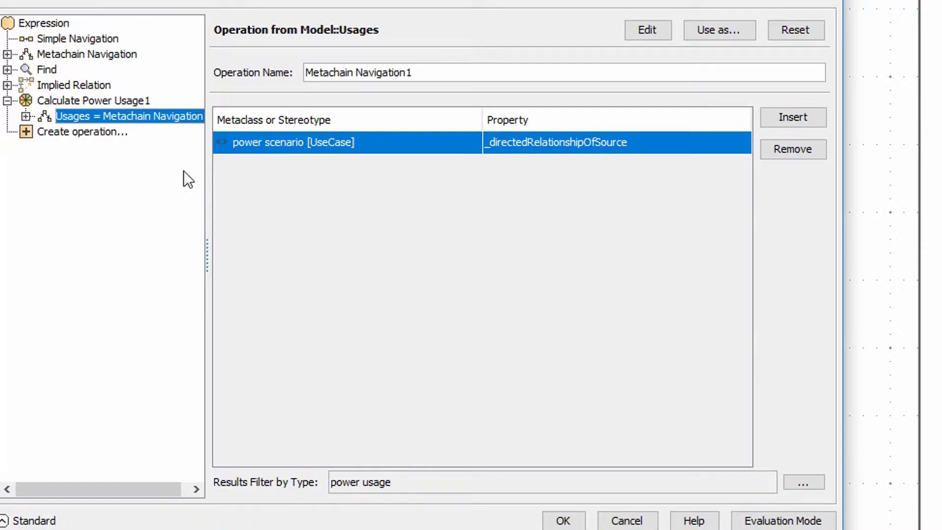
left_click(66, 101)
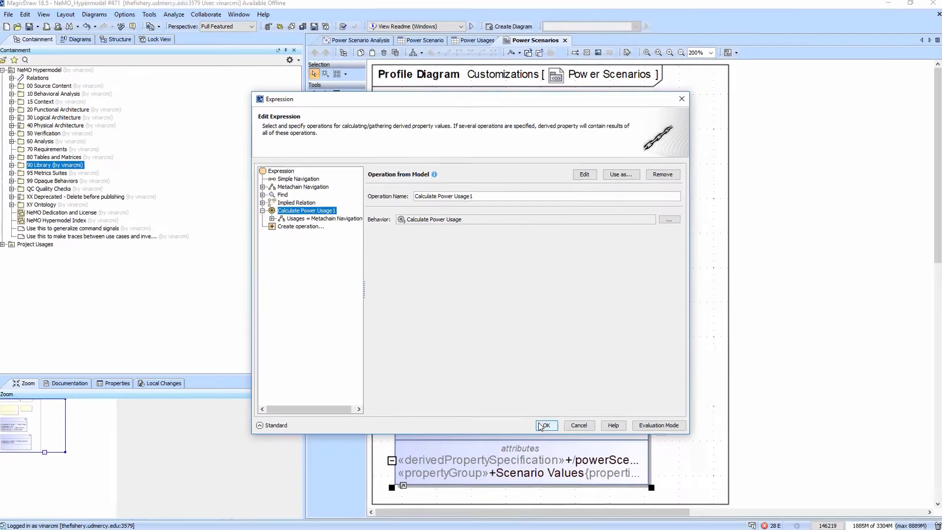
left_click(564, 521)
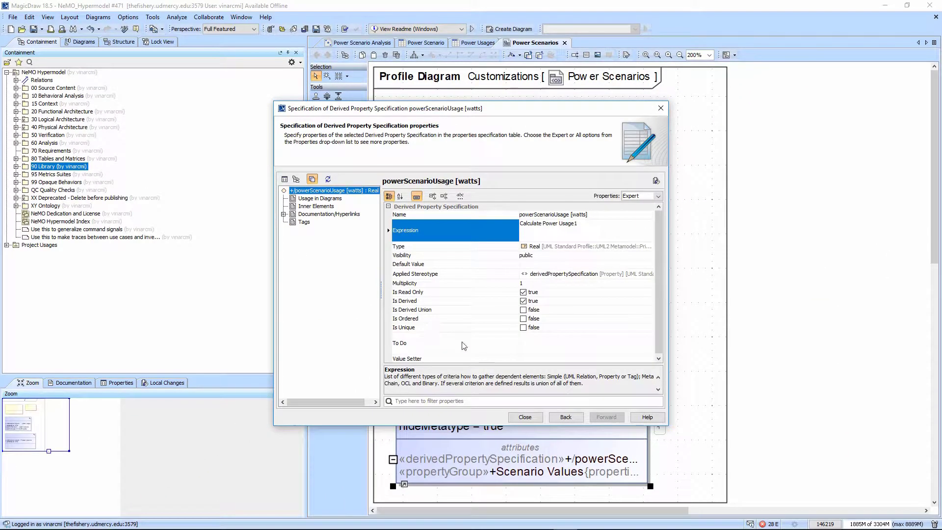
left_click(525, 417)
left_click(29, 62)
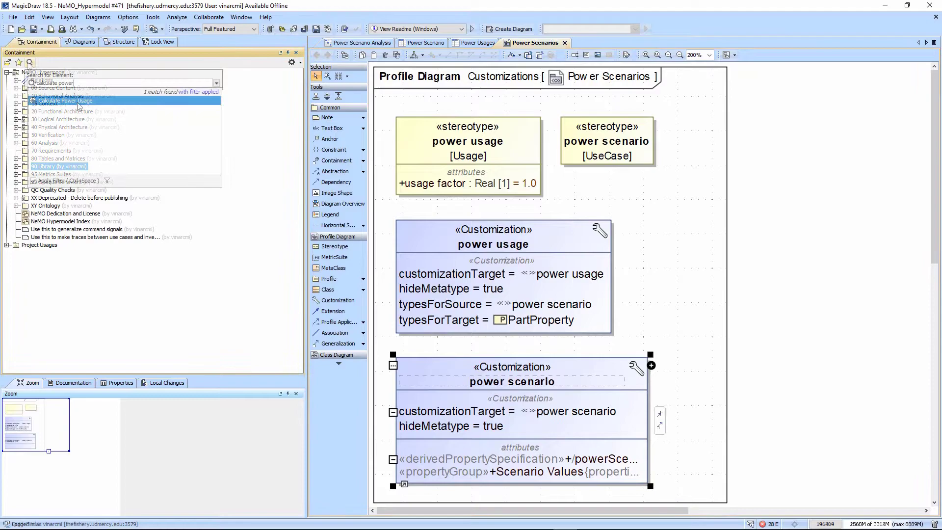
type("calculate power")
left_click(78, 101)
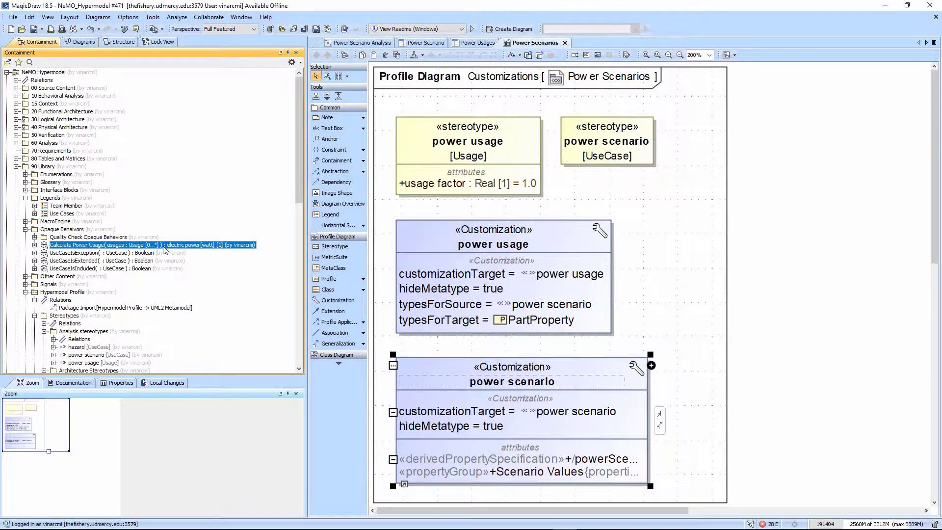
double_click(163, 246)
left_click(646, 215)
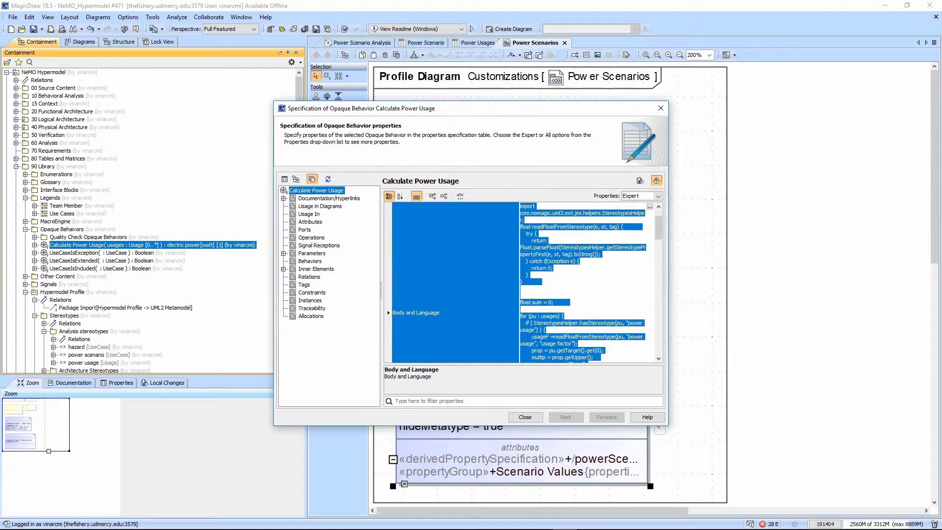
left_click(649, 207)
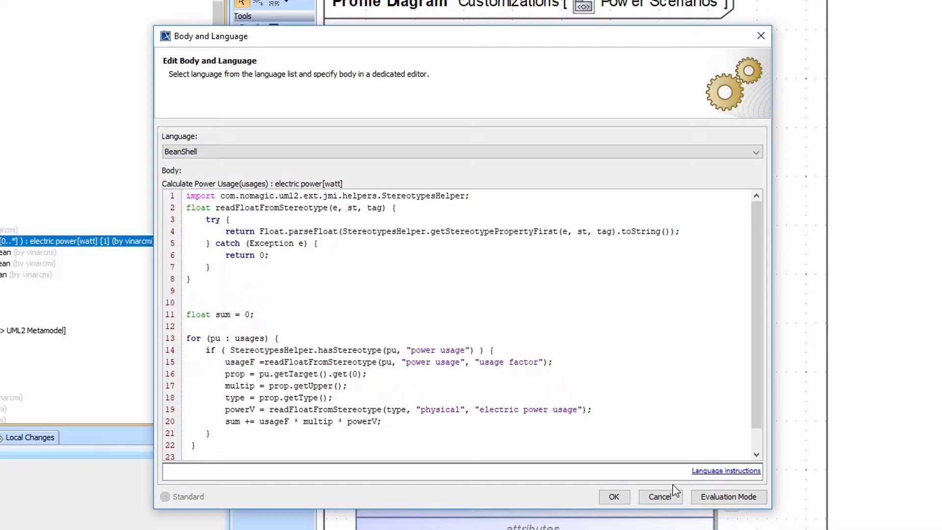
left_click(660, 497)
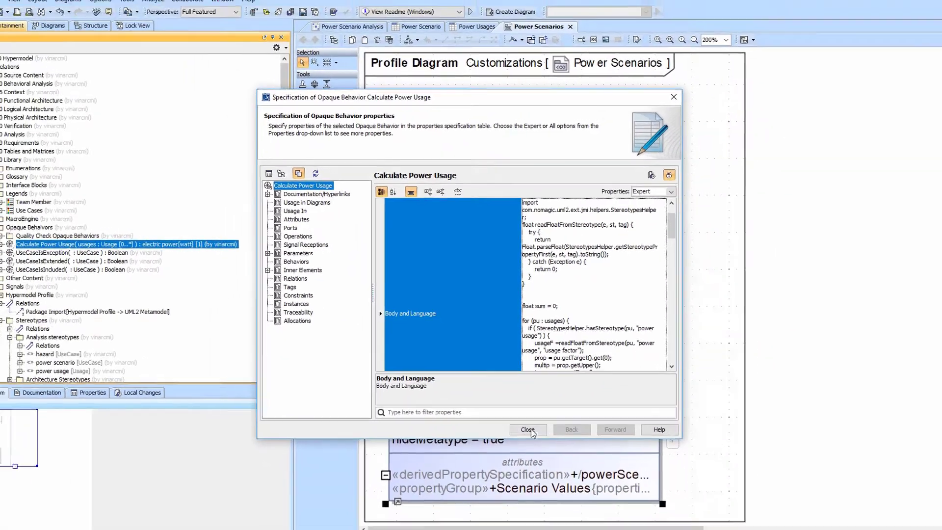
left_click(539, 485)
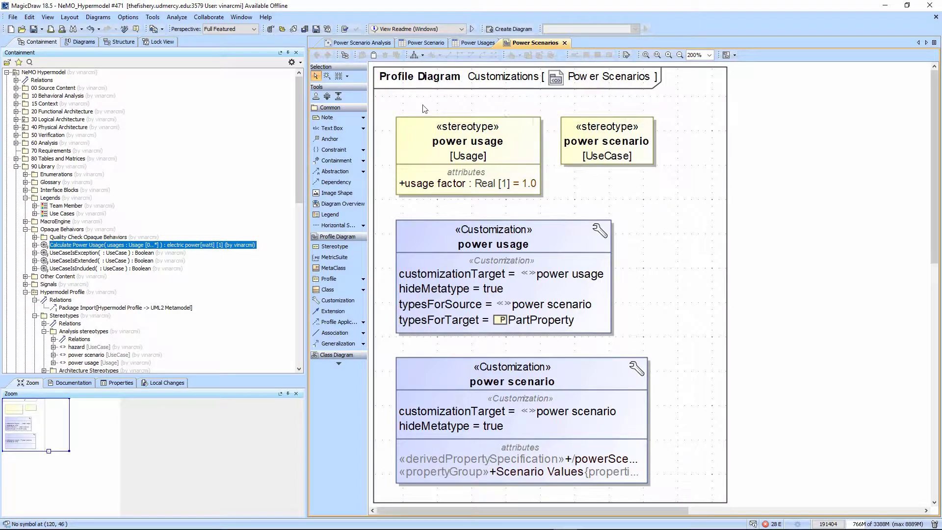
Show the Power Scenario table with Power Scenario Usage [watts] values such as 14.0 and 600.0.
left_click(362, 43)
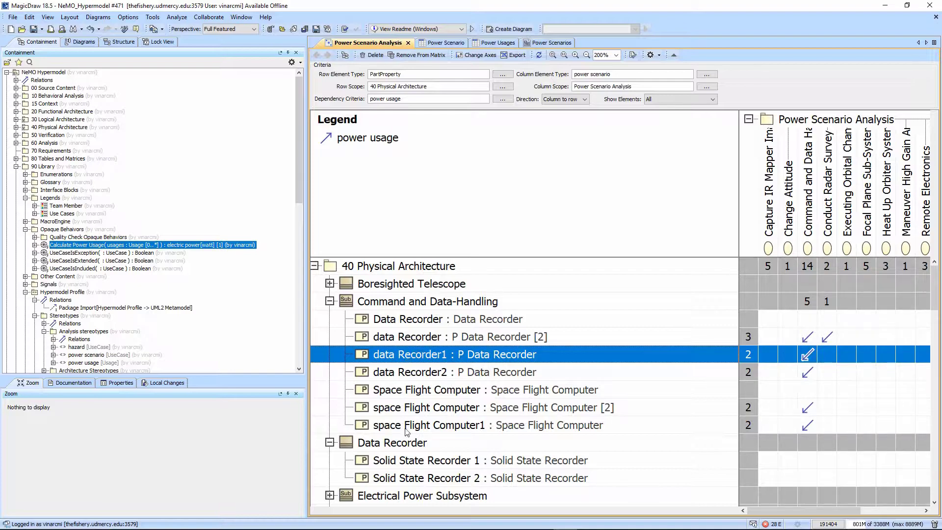
left_click(446, 42)
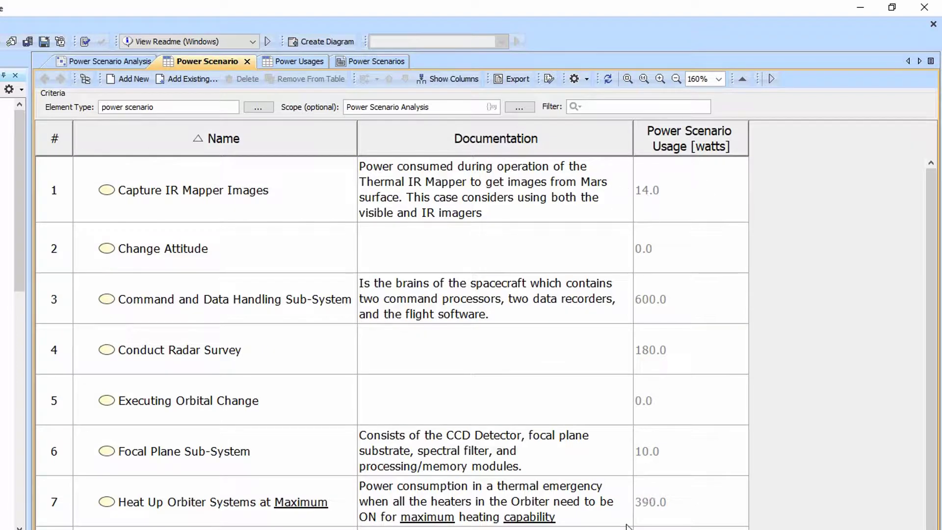
Switch to the Power Usages table showing part properties, usage factors, multiplicities and totals.
left_click(284, 59)
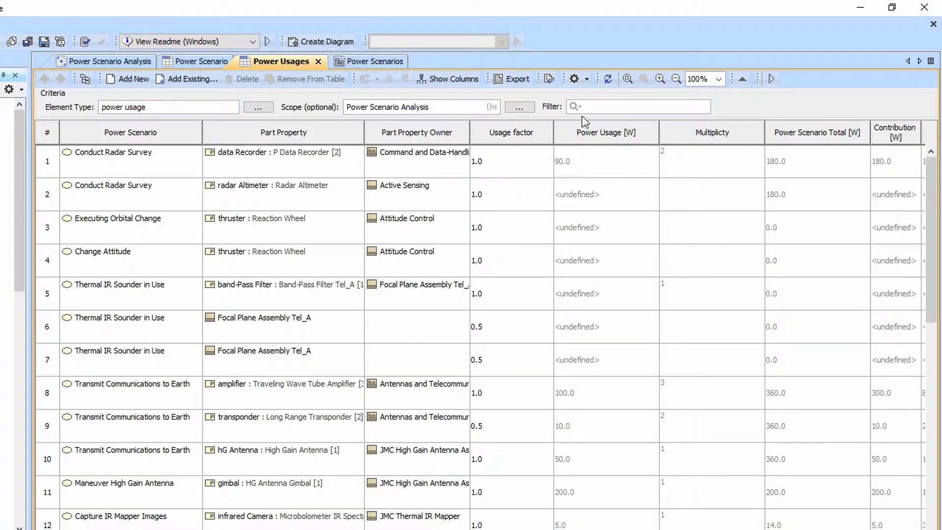
Zoom the Power Usages table to 140% and move Contribution [W] before Power Scenario Total [W].
left_click(659, 79)
left_click(659, 80)
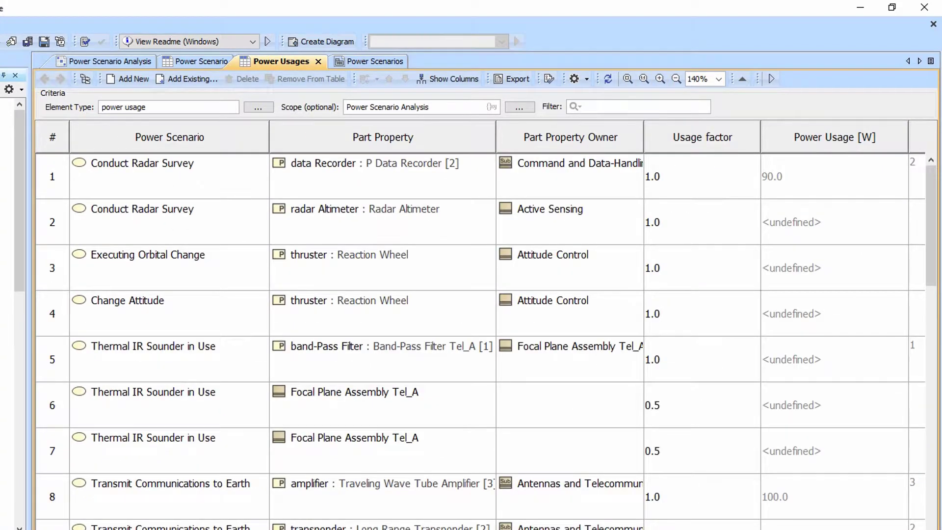
scroll(253, 304, "right", 10)
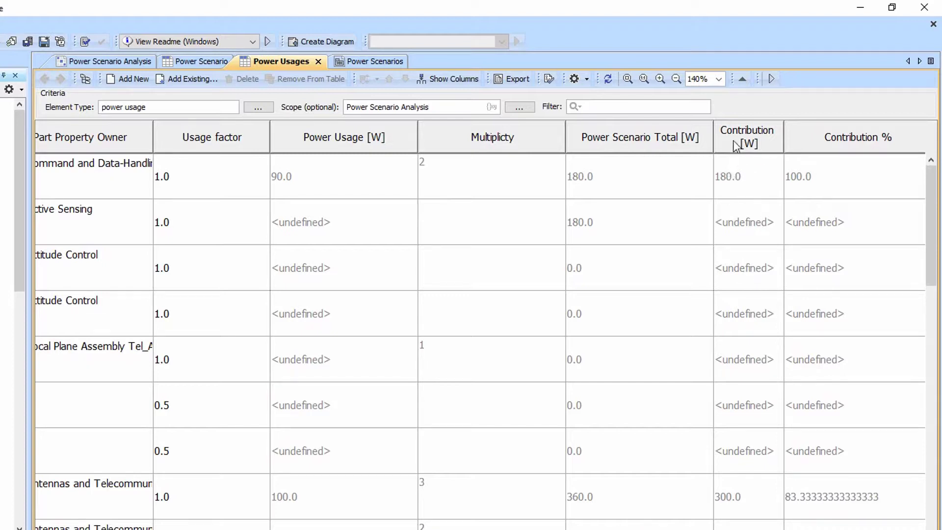
left_click_drag(736, 147, 638, 152)
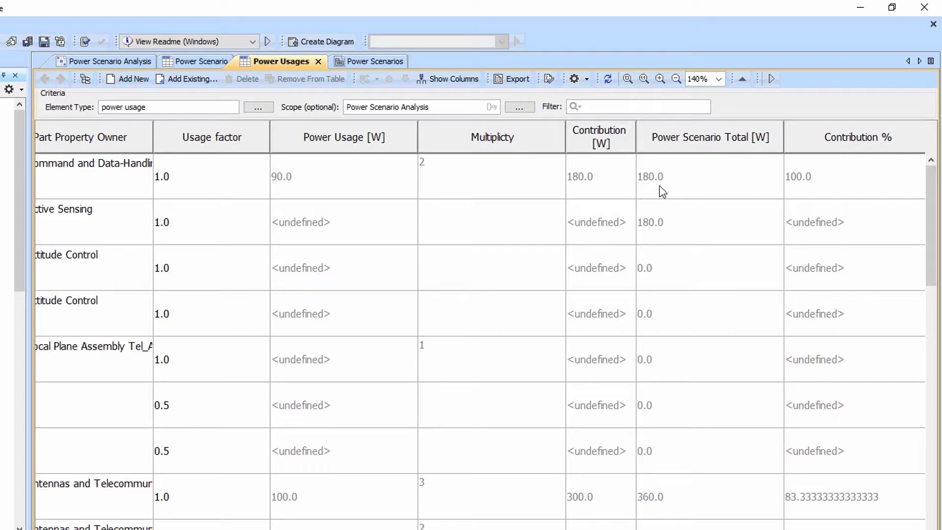
right_click(810, 144)
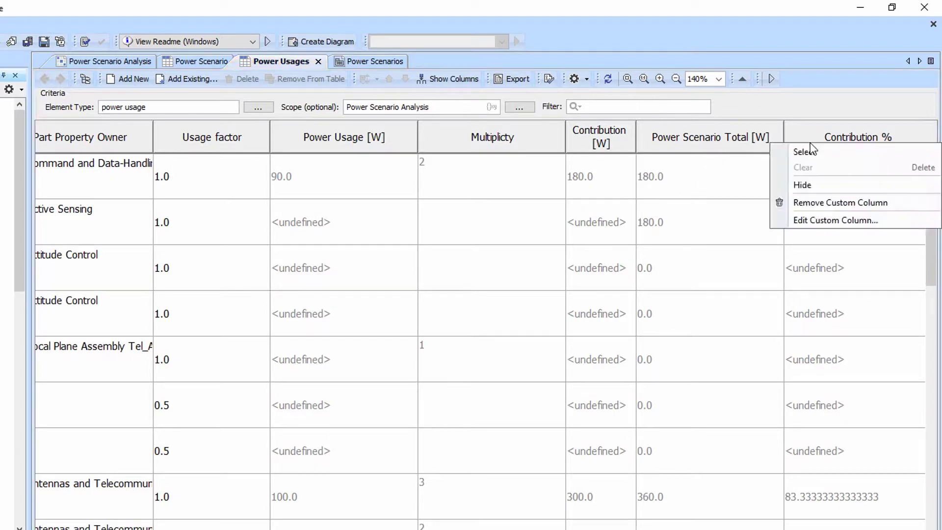
left_click(812, 221)
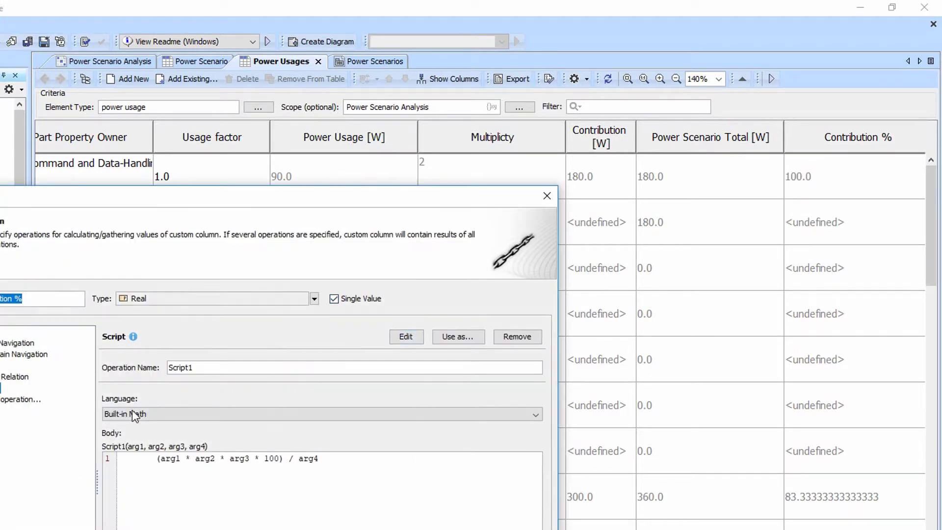
left_click_drag(265, 196, 302, 171)
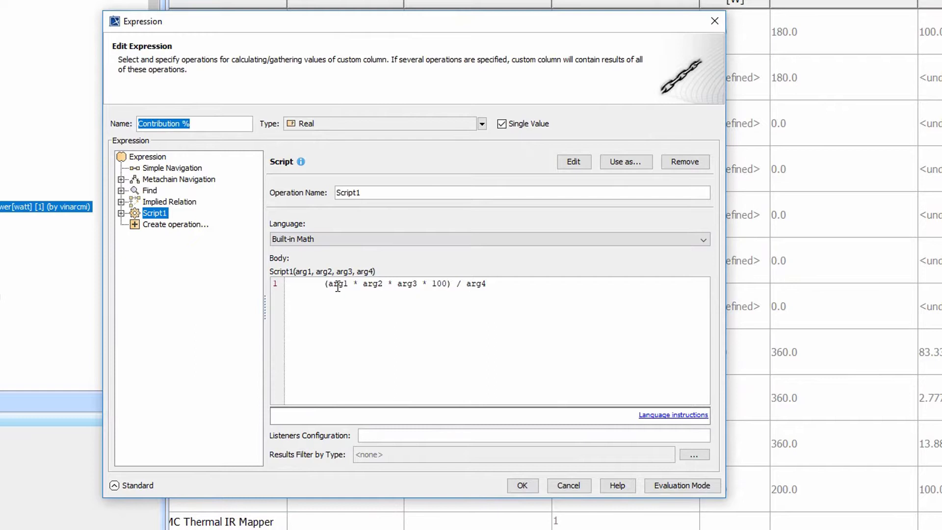
left_click(120, 212)
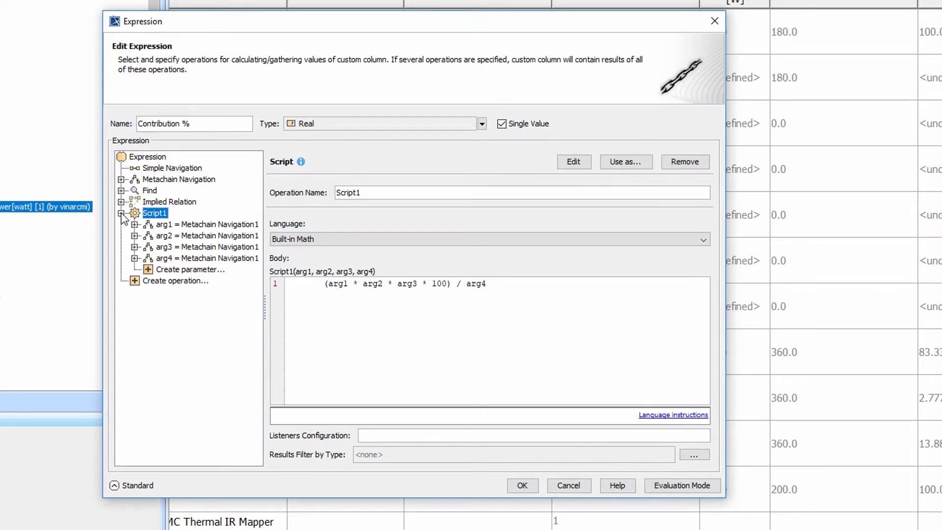
left_click(167, 225)
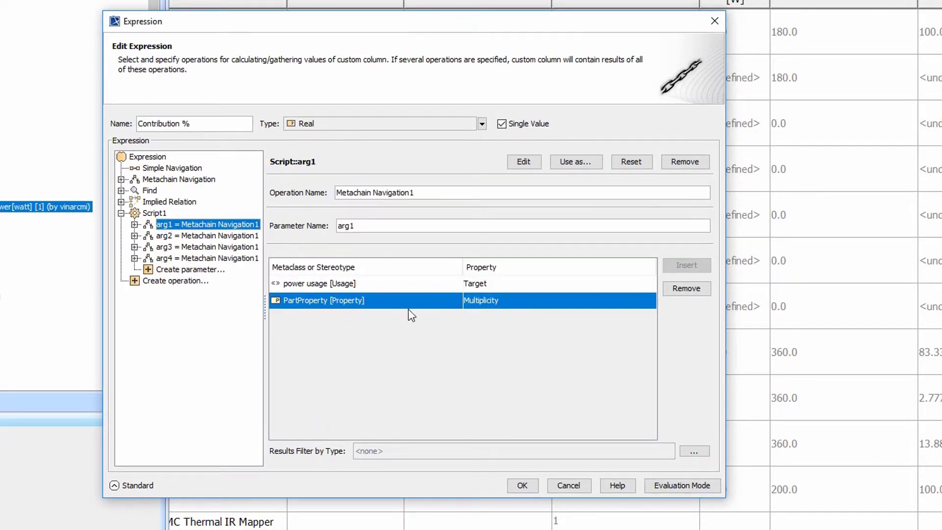
left_click(212, 237)
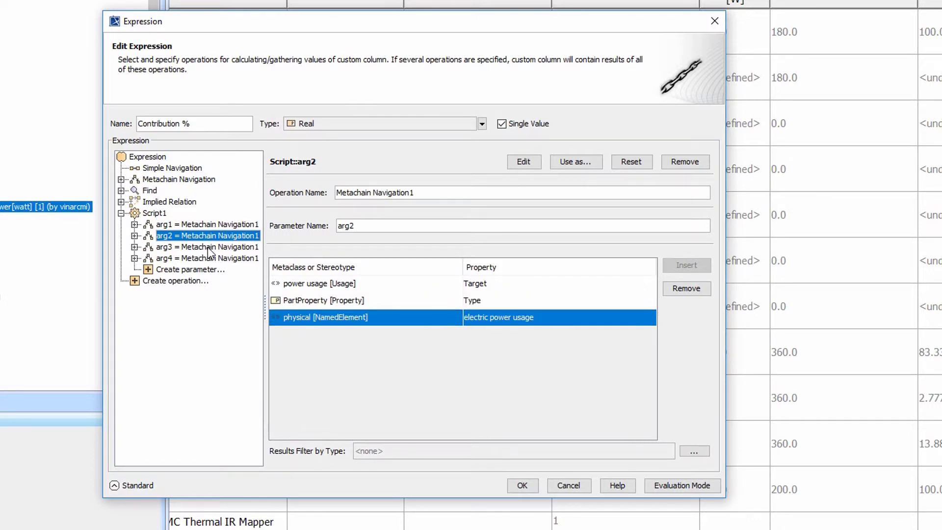
left_click(234, 248)
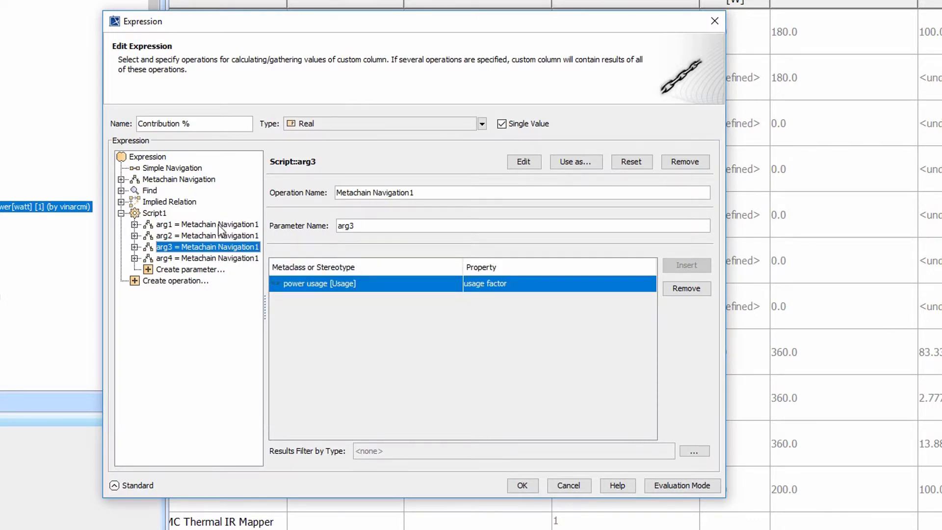
left_click(214, 259)
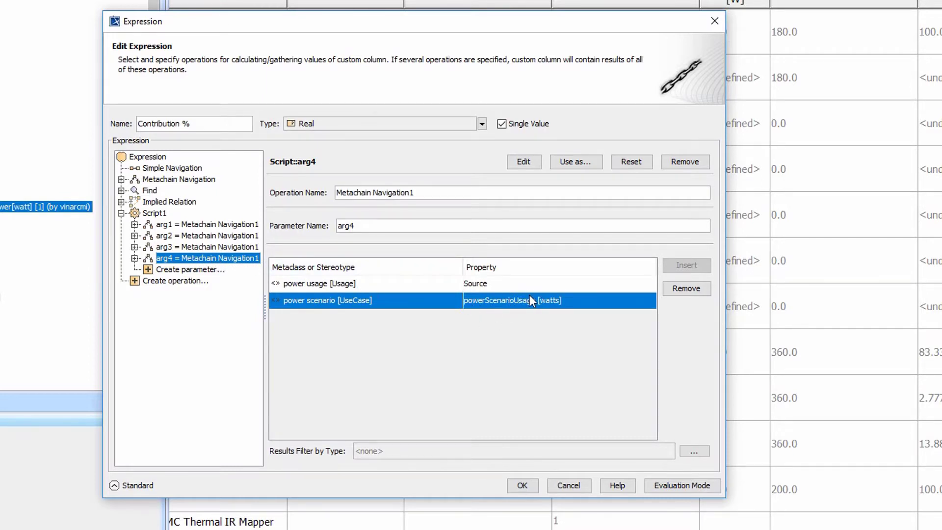
left_click(569, 486)
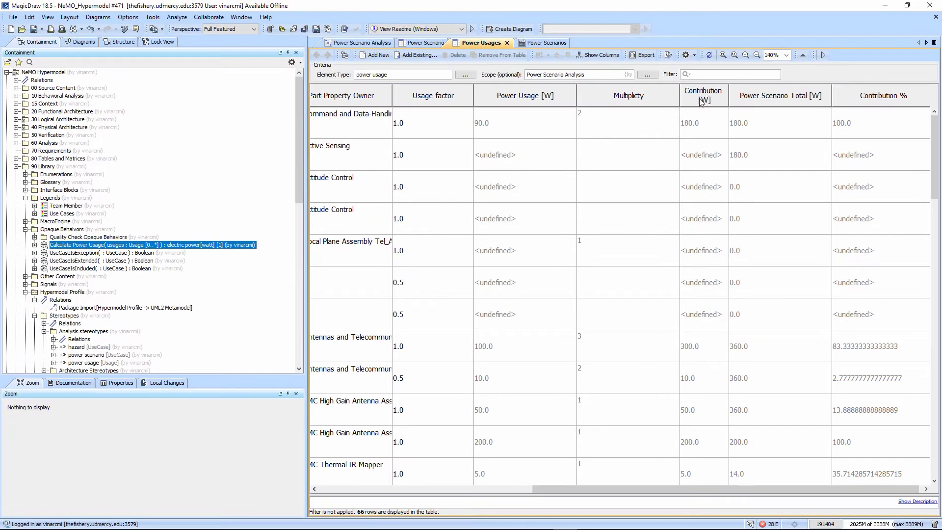
Scroll the table back left and return to the Power Scenario Analysis dependency matrix.
left_click_drag(580, 489, 384, 482)
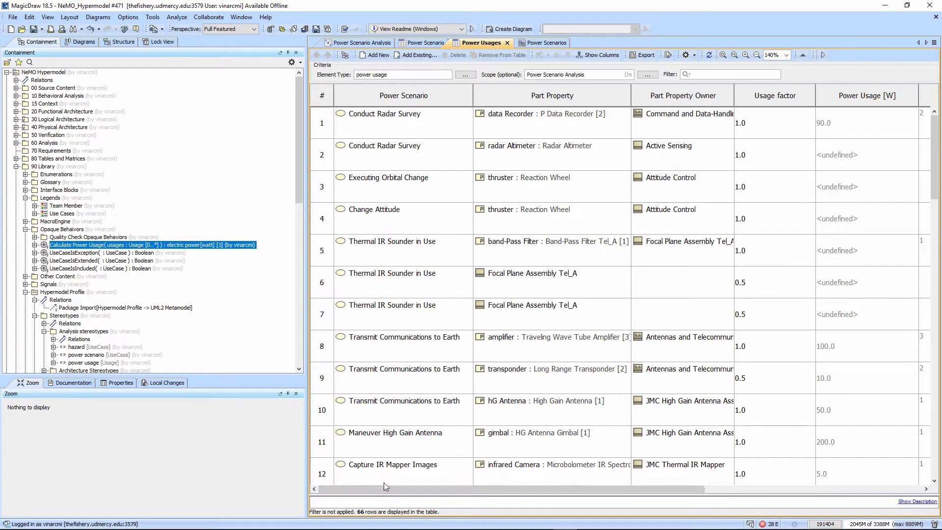
left_click(372, 43)
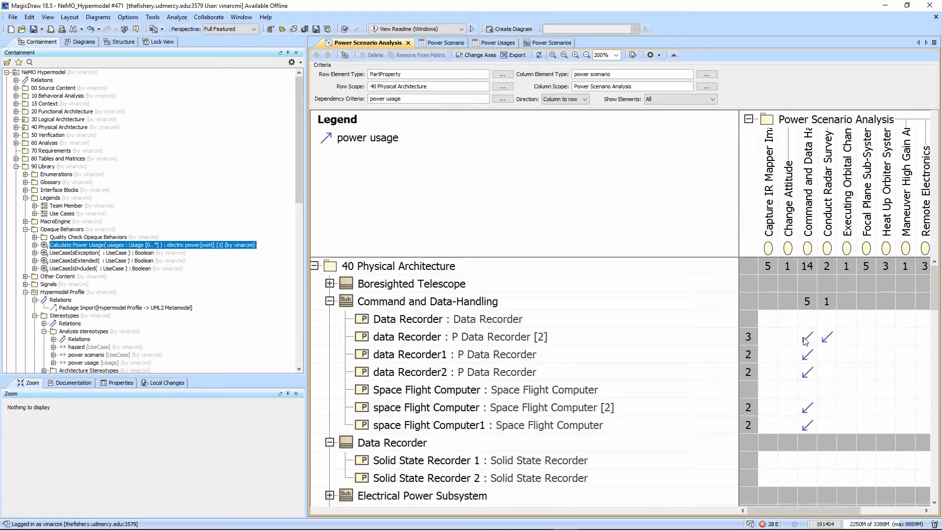
mouse_move(805, 339)
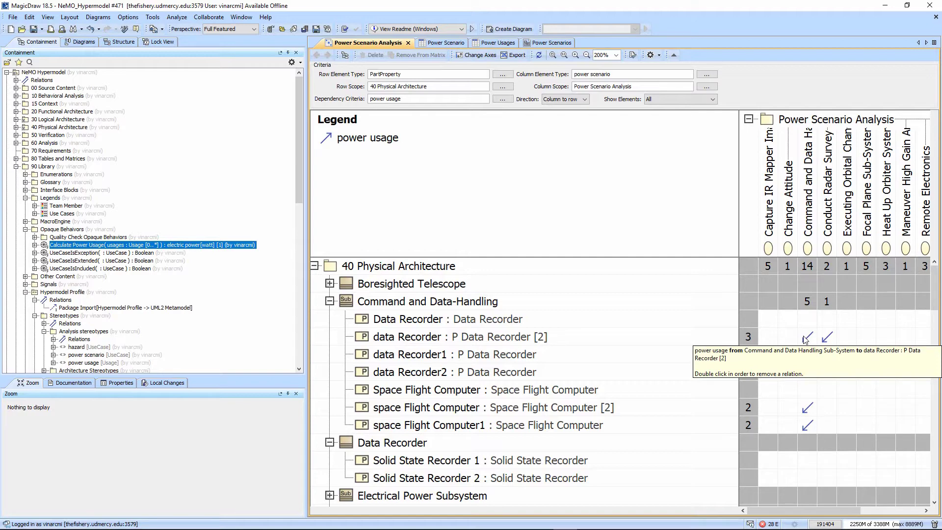